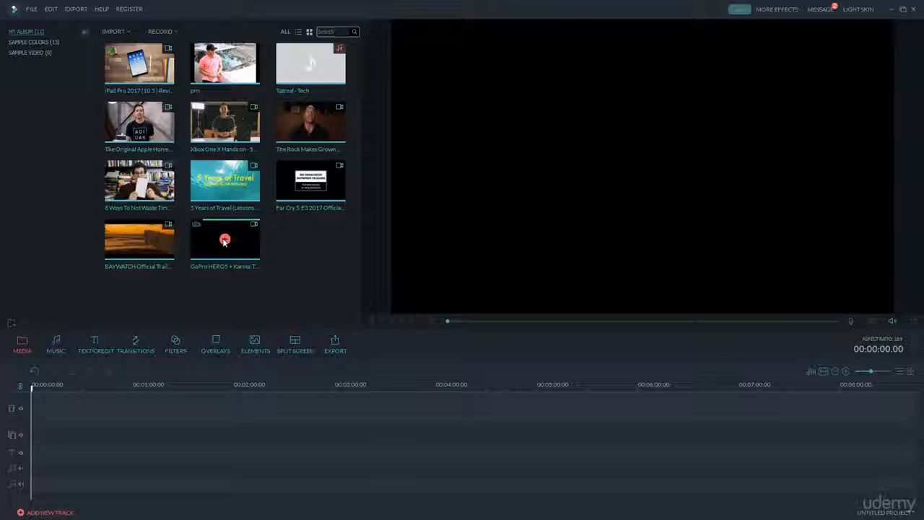
# Step: Add the GoPro HERO5 + Karma clip to the video track and open its Advanced Color Tuning settings
pyautogui.click(224, 241)
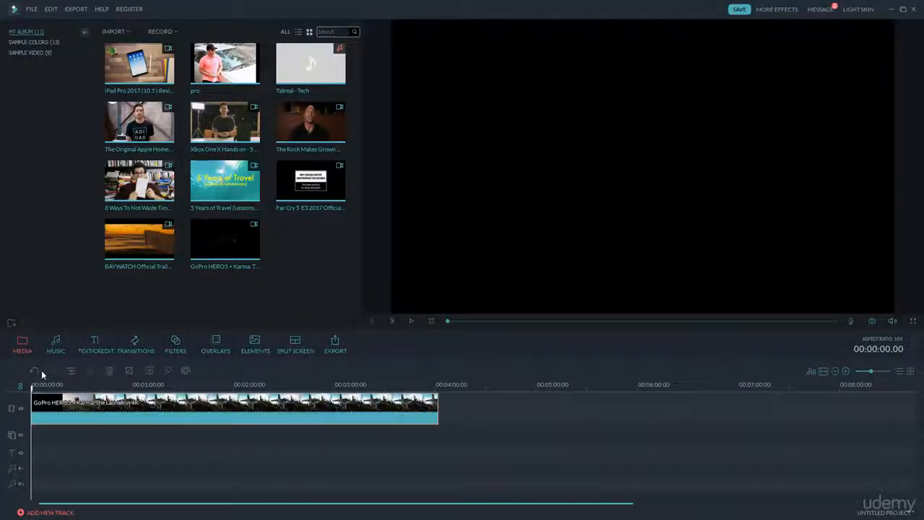
pyautogui.click(172, 396)
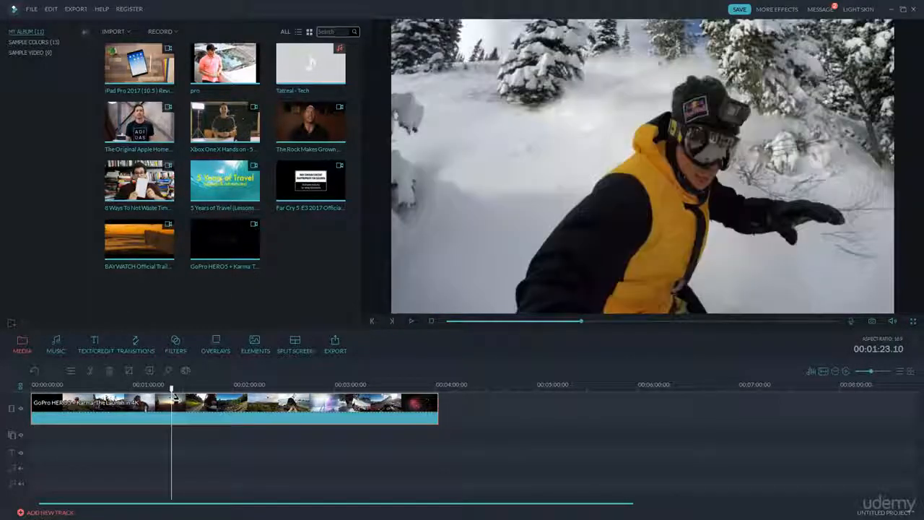
pyautogui.doubleClick(202, 409)
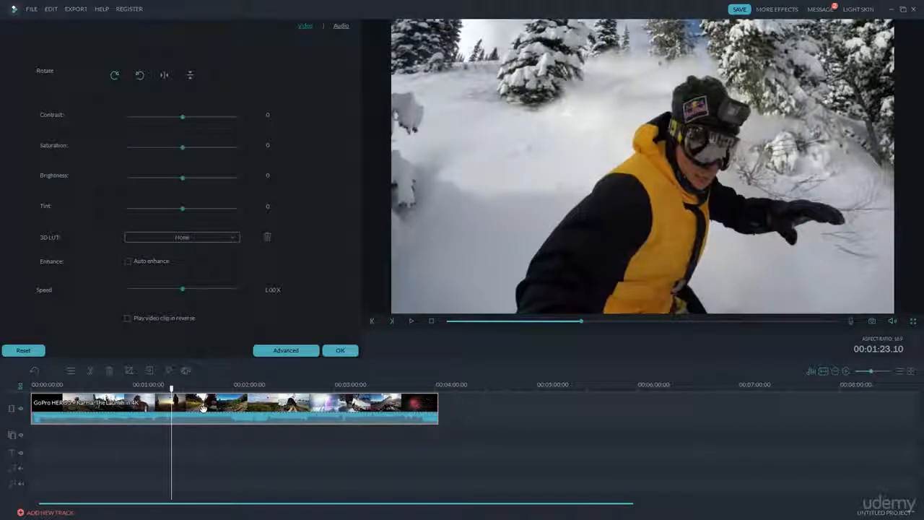
pyautogui.click(271, 353)
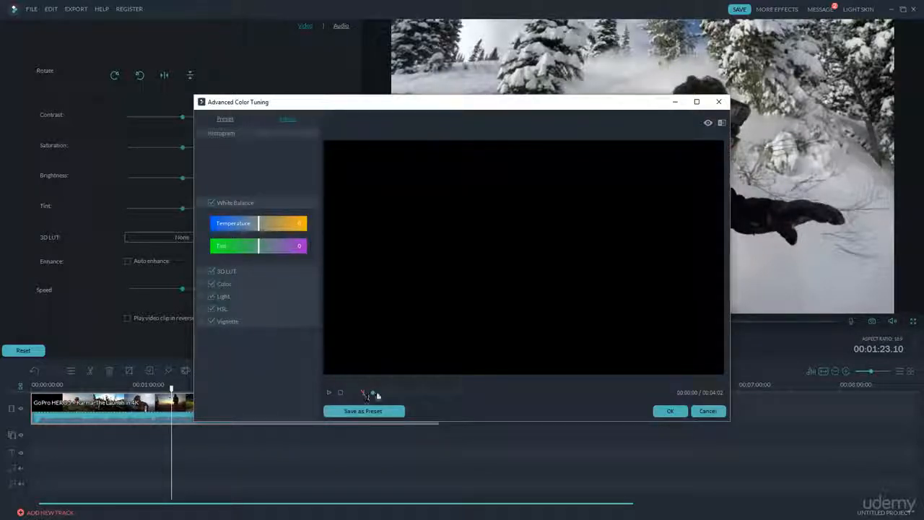
# Step: Move the color tuning preview to 00:01:03 and set the white balance to temperature -21 and tint 1
pyautogui.moveTo(373, 393); pyautogui.dragTo(450, 396)
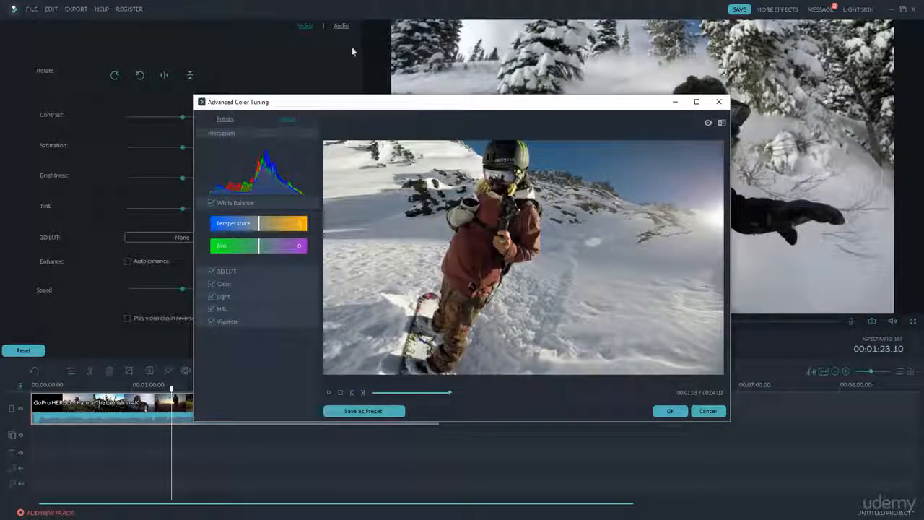
pyautogui.moveTo(375, 108); pyautogui.dragTo(309, 73)
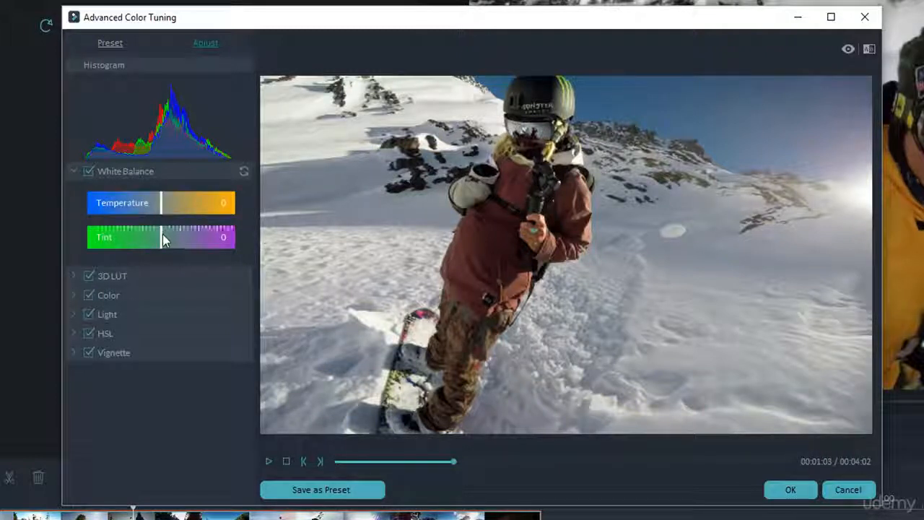
pyautogui.moveTo(160, 208)
pyautogui.mouseDown()
pyautogui.moveTo(149, 217)
pyautogui.moveTo(179, 221)
pyautogui.moveTo(146, 220)
pyautogui.mouseUp()
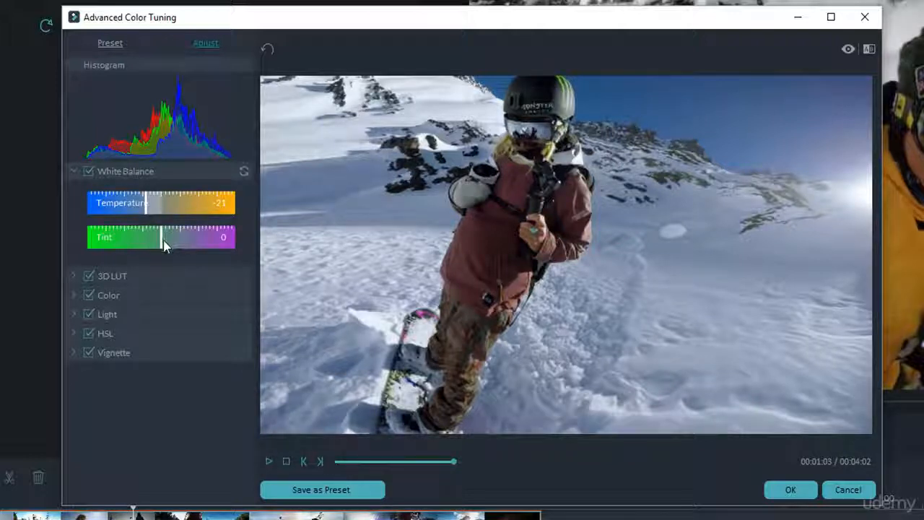
pyautogui.moveTo(163, 240)
pyautogui.mouseDown()
pyautogui.moveTo(145, 245)
pyautogui.moveTo(206, 250)
pyautogui.moveTo(155, 252)
pyautogui.moveTo(163, 252)
pyautogui.mouseUp()
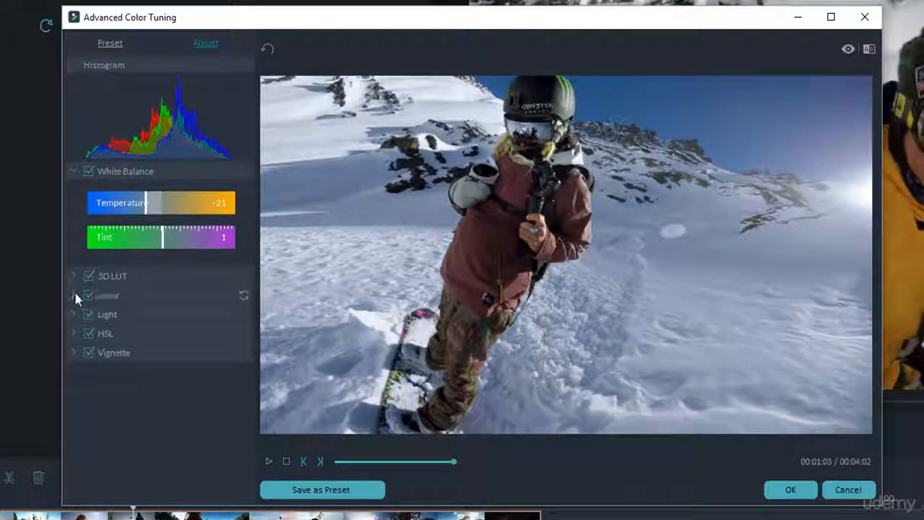
# Step: Adjust the clip's color to exposure 20, brightness 6, contrast 17, vibrance 33 and saturation 13
pyautogui.click(74, 296)
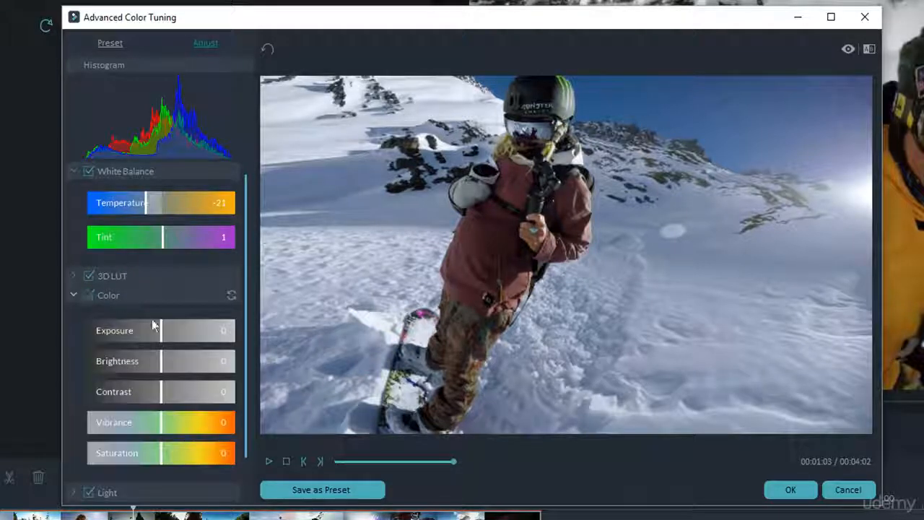
pyautogui.scroll(-1, 170, 338)
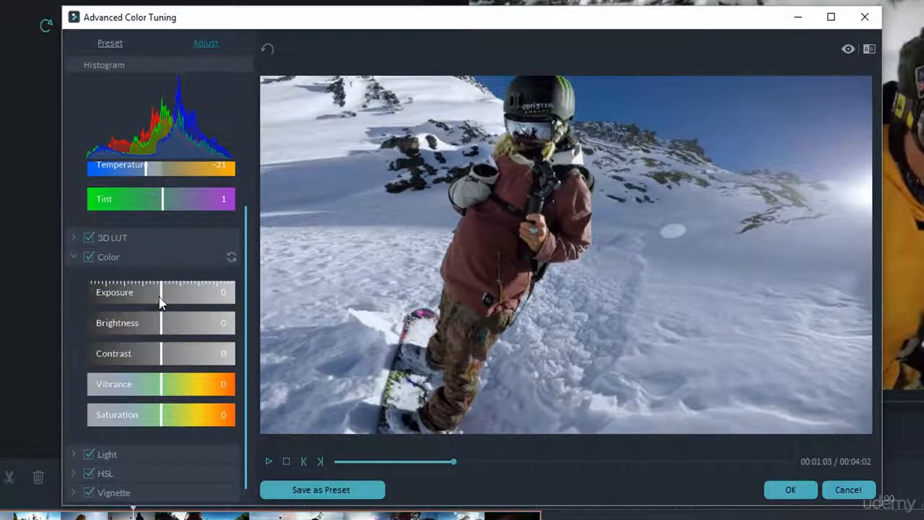
pyautogui.moveTo(161, 301); pyautogui.dragTo(175, 362)
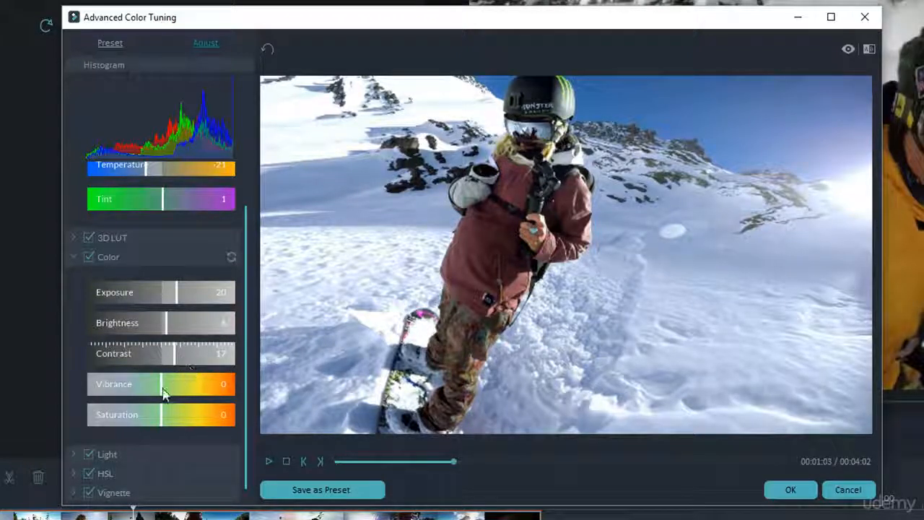
pyautogui.moveTo(167, 395); pyautogui.dragTo(171, 423)
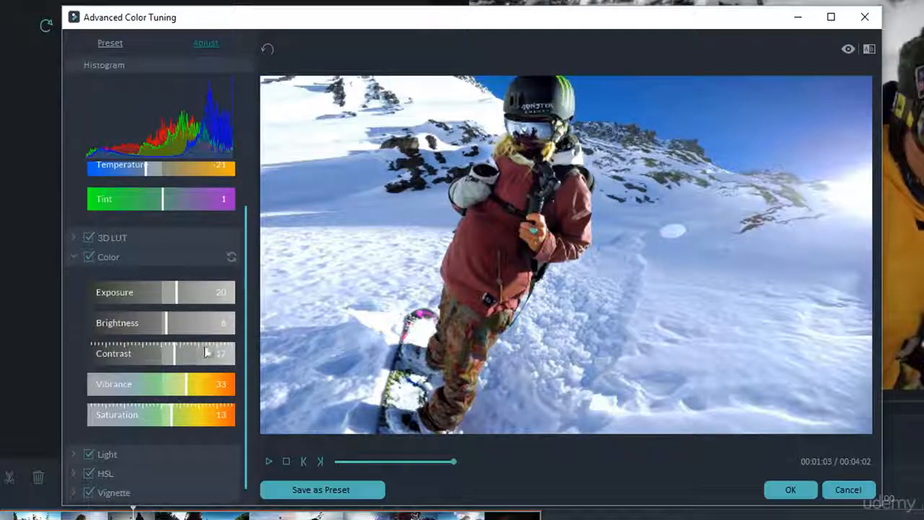
# Step: Adjust the clip's light to highlights -22, shadows -10, whites -24 and blacks 69
pyautogui.click(74, 454)
pyautogui.scroll(-3, 177, 337)
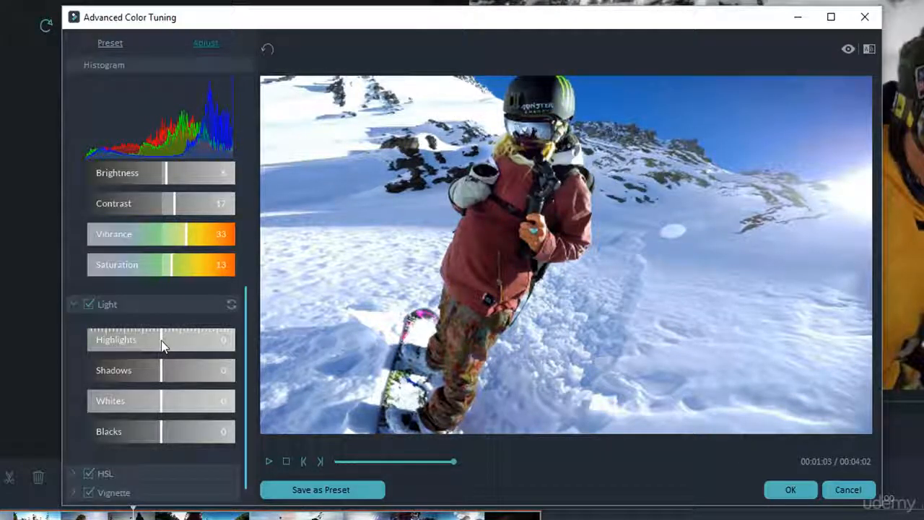
pyautogui.moveTo(161, 340); pyautogui.dragTo(154, 378)
pyautogui.moveTo(161, 409); pyautogui.dragTo(212, 443)
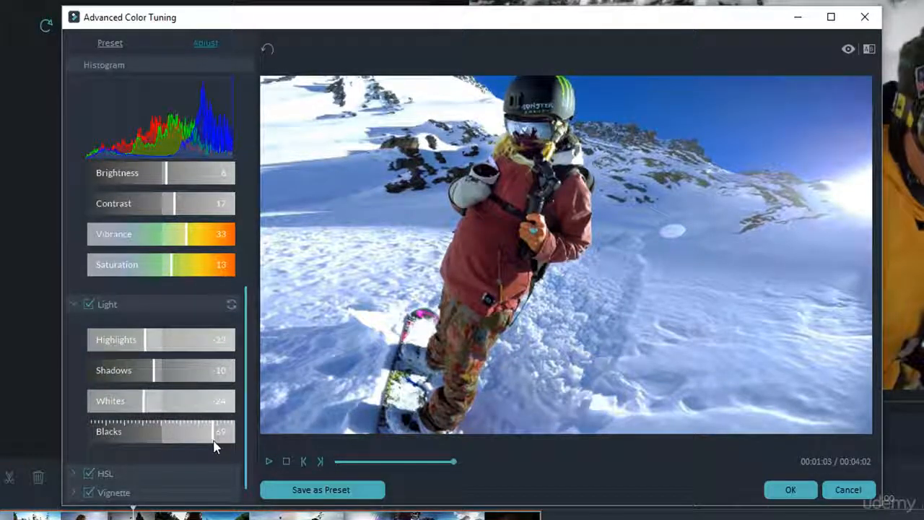
# Step: Try a hue shift on the blue range in the HSL settings and reset it to 0
pyautogui.click(77, 471)
pyautogui.scroll(-3, 75, 410)
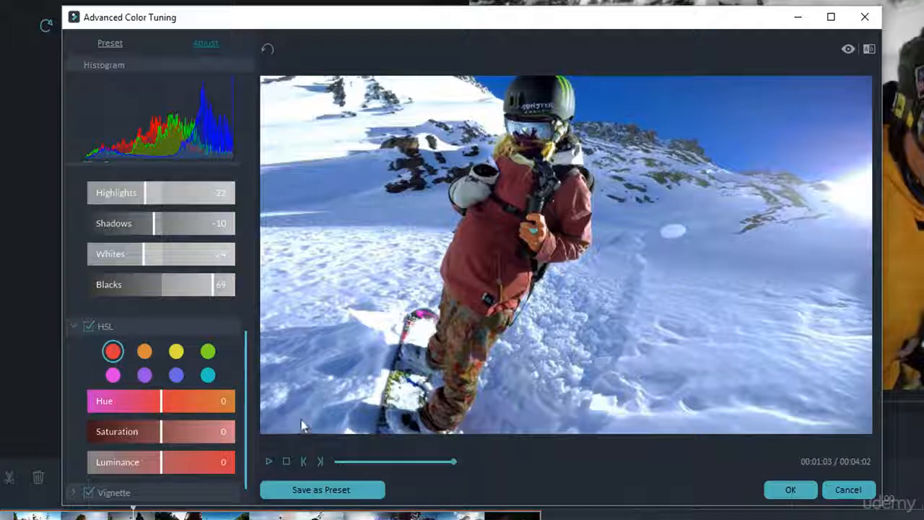
pyautogui.click(182, 377)
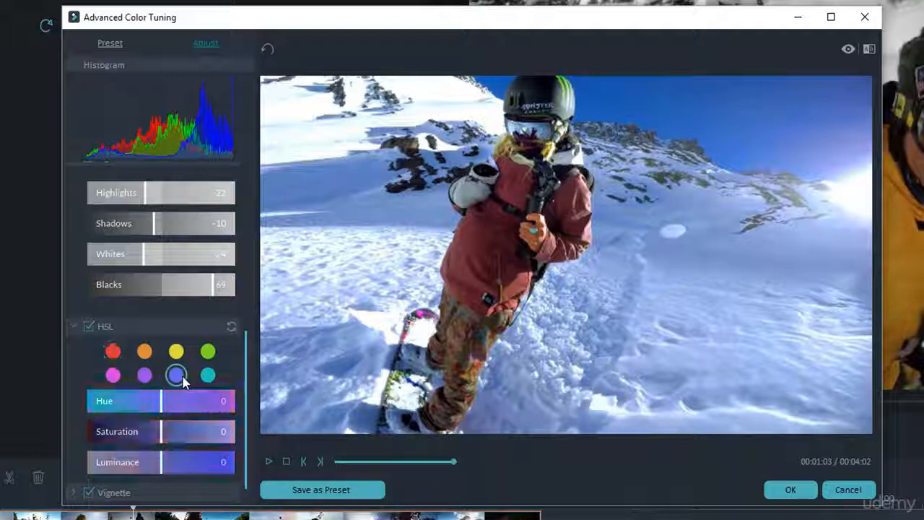
pyautogui.moveTo(167, 407)
pyautogui.mouseDown()
pyautogui.moveTo(179, 409)
pyautogui.moveTo(154, 411)
pyautogui.moveTo(169, 411)
pyautogui.mouseUp()
pyautogui.doubleClick(168, 410)
# Step: Move the preview to 00:01:32 and set the green range to hue 35, saturation -31 and luminance 48
pyautogui.moveTo(453, 461); pyautogui.dragTo(509, 466)
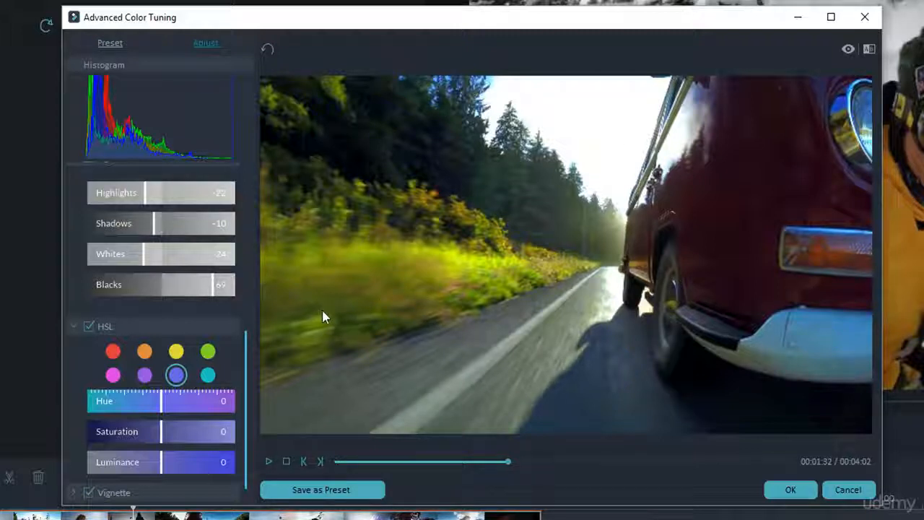
pyautogui.click(209, 351)
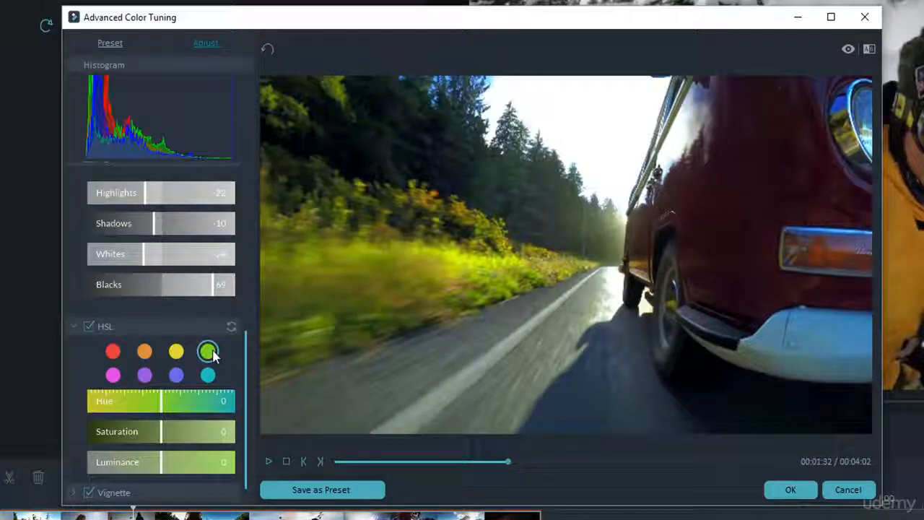
pyautogui.moveTo(163, 398); pyautogui.dragTo(198, 462)
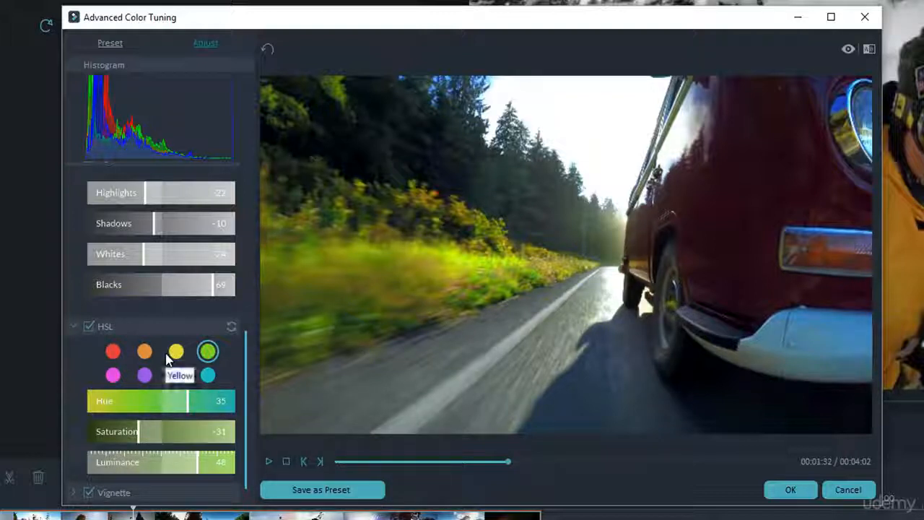
# Step: Set the vignette to amount -57, size 86, roundness 0, feather 41, exposure 56 and highlights 94, and disable it
pyautogui.scroll(-3, 245, 400)
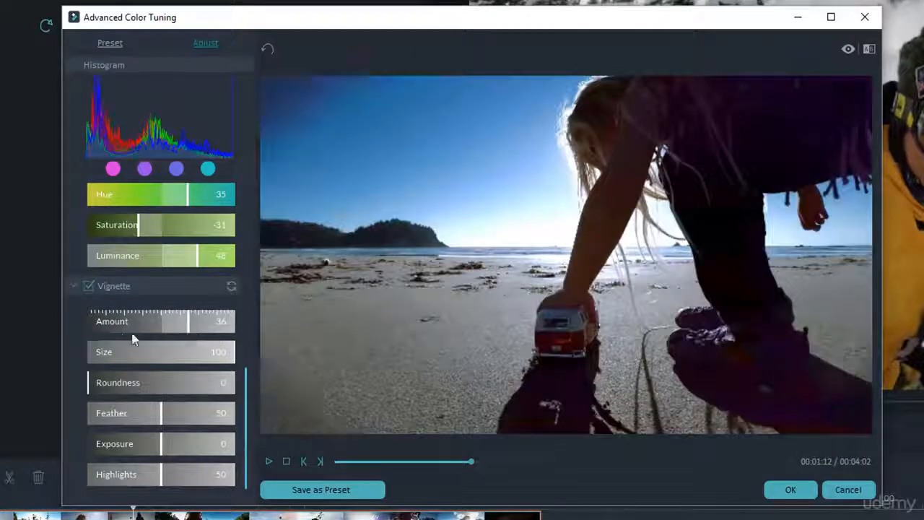
pyautogui.moveTo(132, 335); pyautogui.dragTo(119, 333)
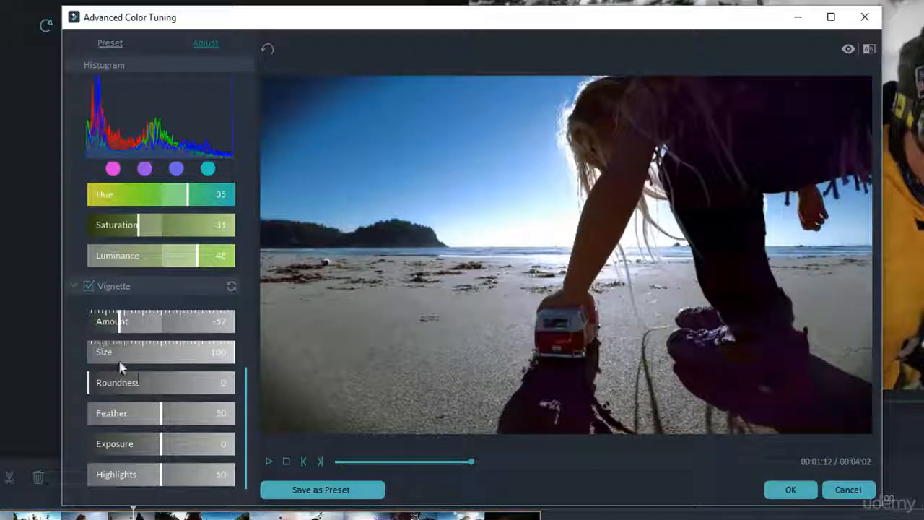
pyautogui.moveTo(233, 355)
pyautogui.mouseDown()
pyautogui.moveTo(159, 361)
pyautogui.moveTo(96, 352)
pyautogui.moveTo(215, 361)
pyautogui.mouseUp()
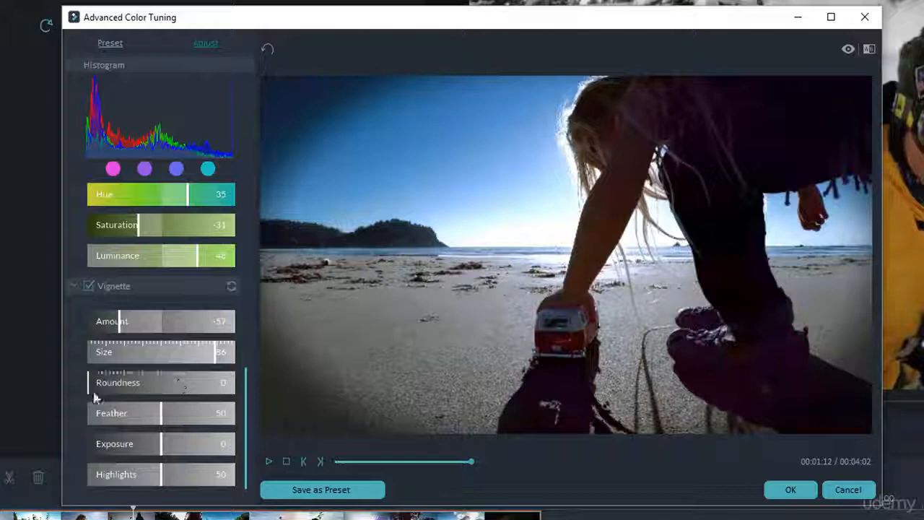
pyautogui.moveTo(94, 395)
pyautogui.mouseDown()
pyautogui.moveTo(182, 393)
pyautogui.moveTo(77, 394)
pyautogui.mouseUp()
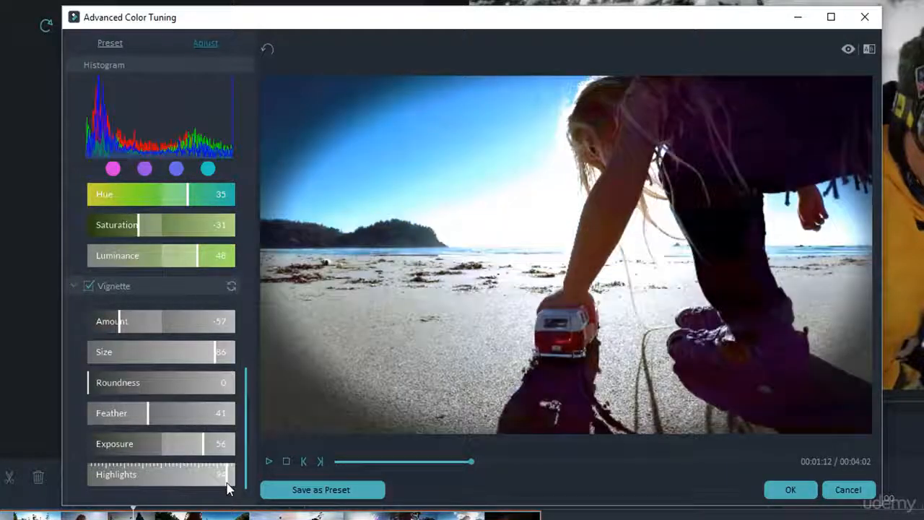
pyautogui.click(88, 285)
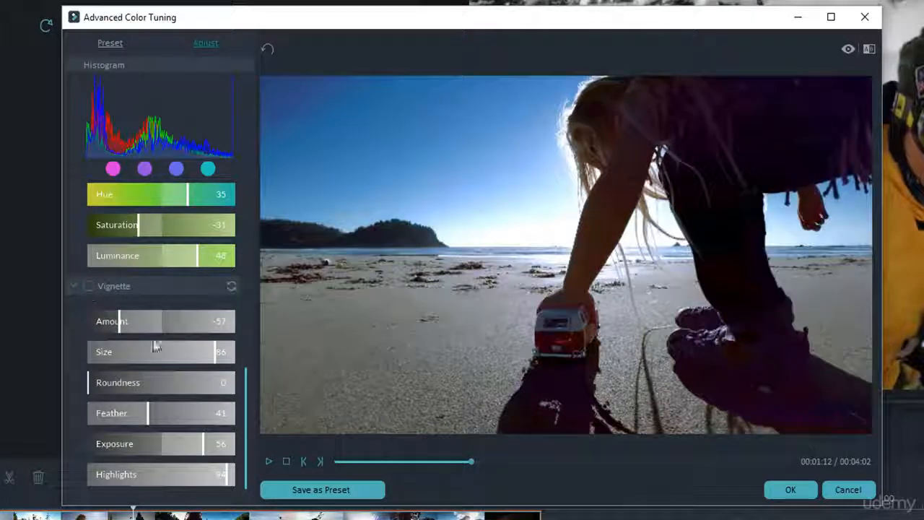
# Step: Play the color-graded clip in the preview from 00:01:12 and pause it at 00:01:20
pyautogui.scroll(10, 155, 347)
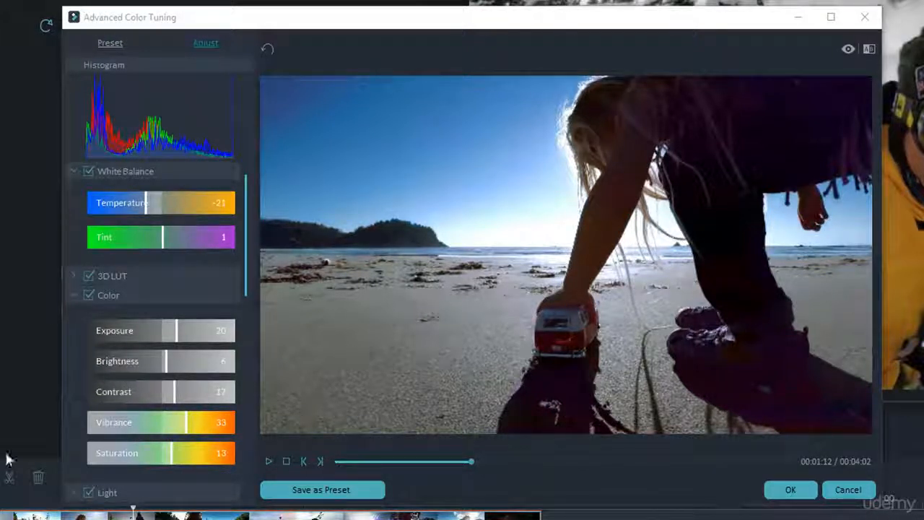
pyautogui.click(265, 463)
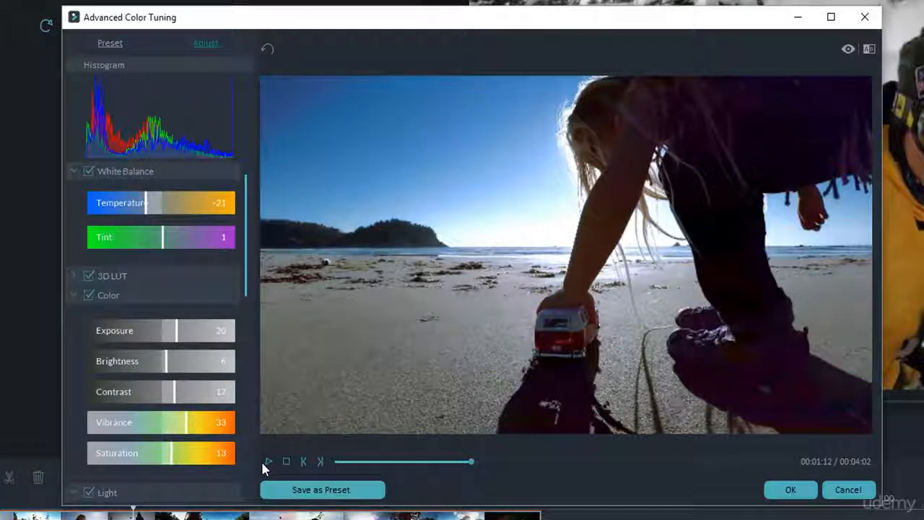
pyautogui.click(264, 460)
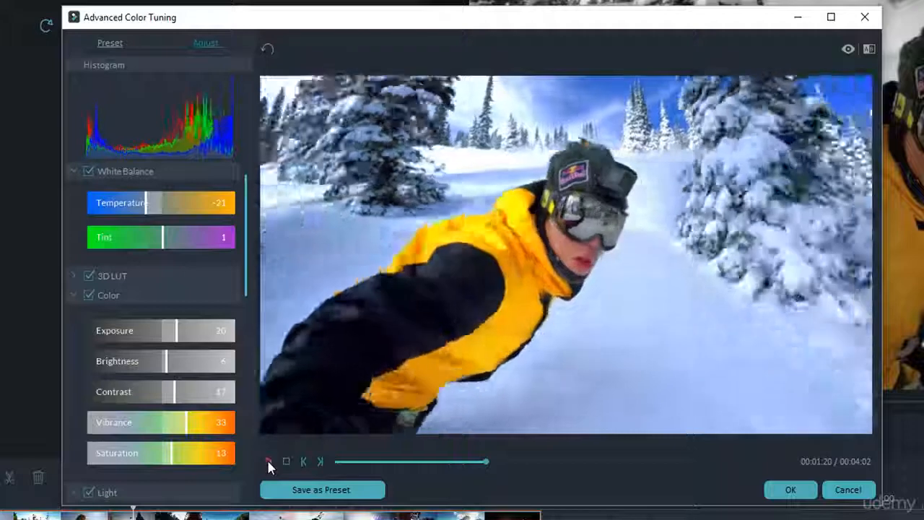
pyautogui.click(268, 462)
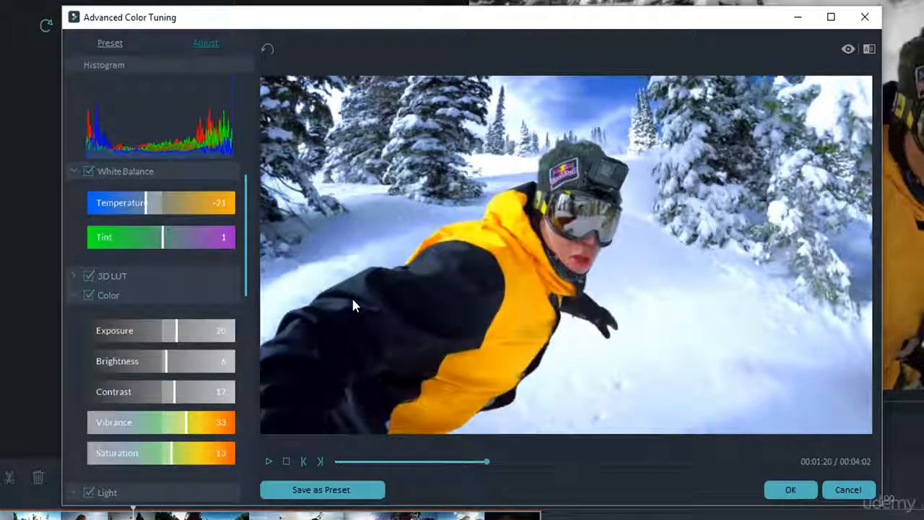
# Step: Save the current color adjustments as a custom preset named Beauty
pyautogui.click(298, 492)
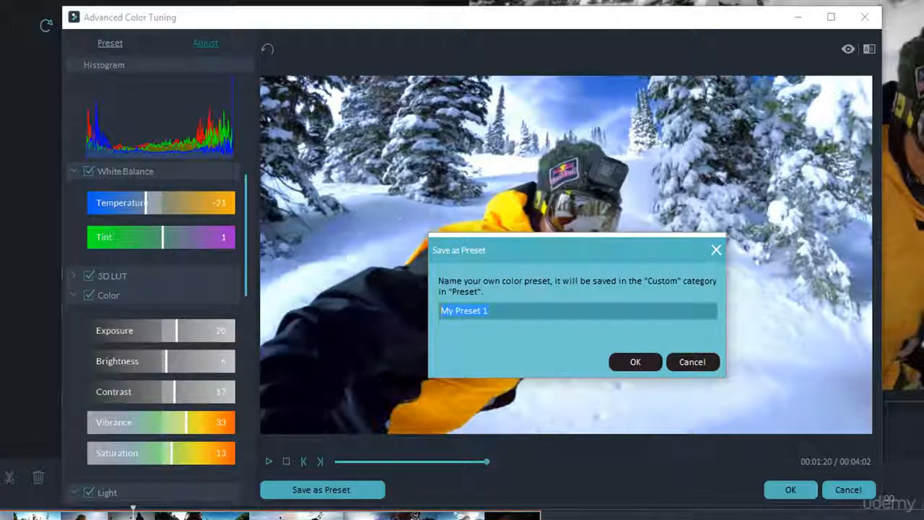
pyautogui.write('Beauty')
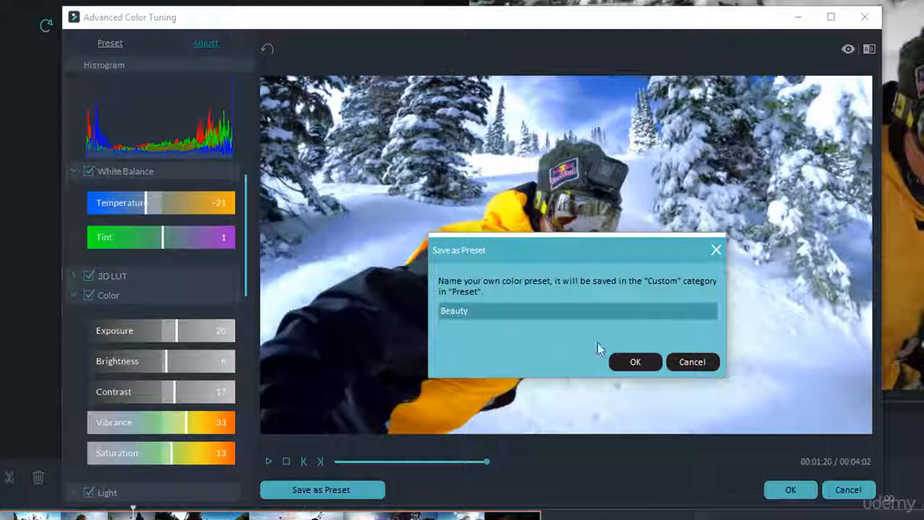
pyautogui.click(629, 361)
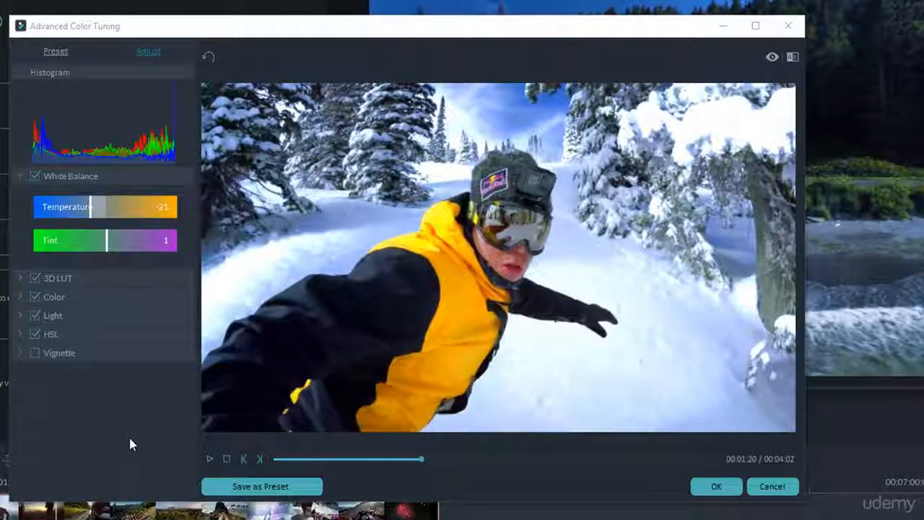
# Step: Compare the original and graded clip in Side by Side View and browse the list of all color presets
pyautogui.click(792, 57)
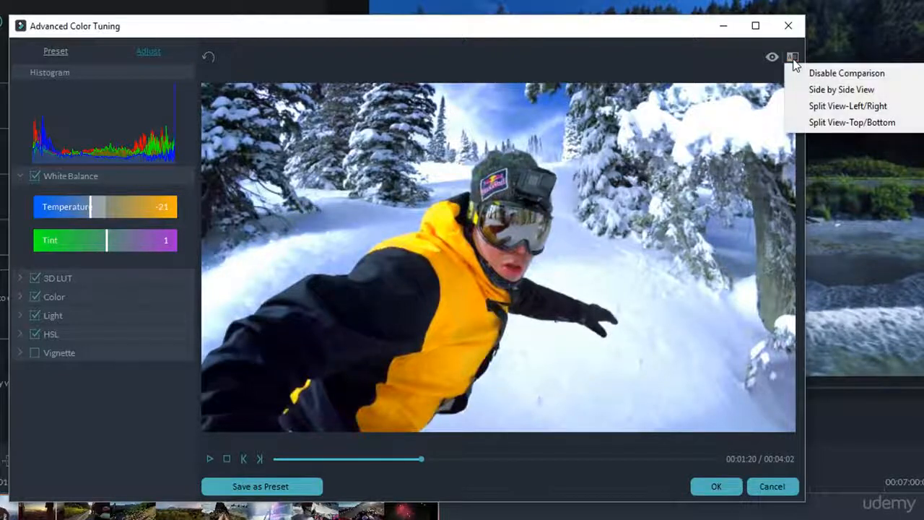
pyautogui.click(830, 91)
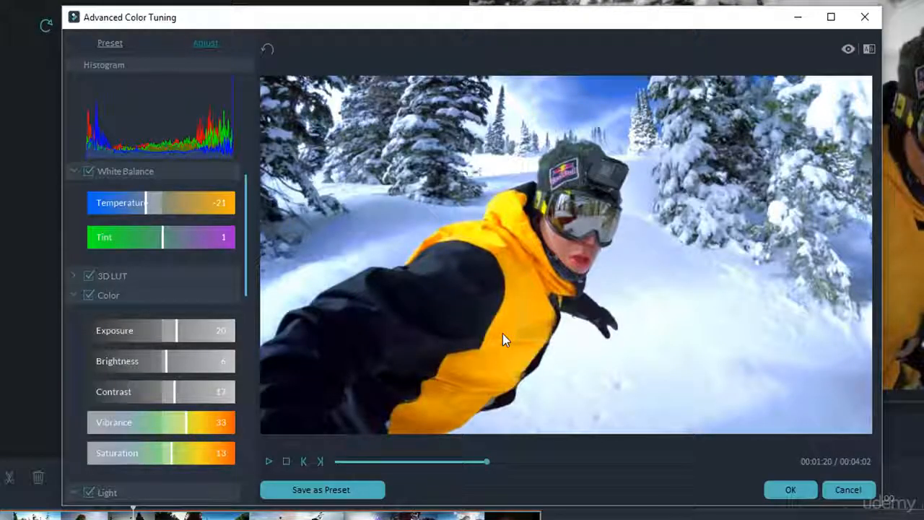
pyautogui.click(106, 39)
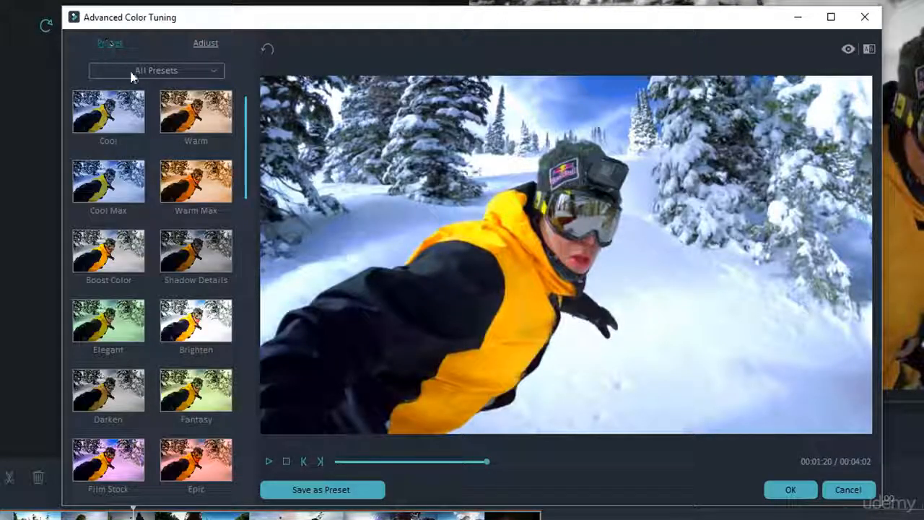
pyautogui.moveTo(244, 148); pyautogui.dragTo(267, 125)
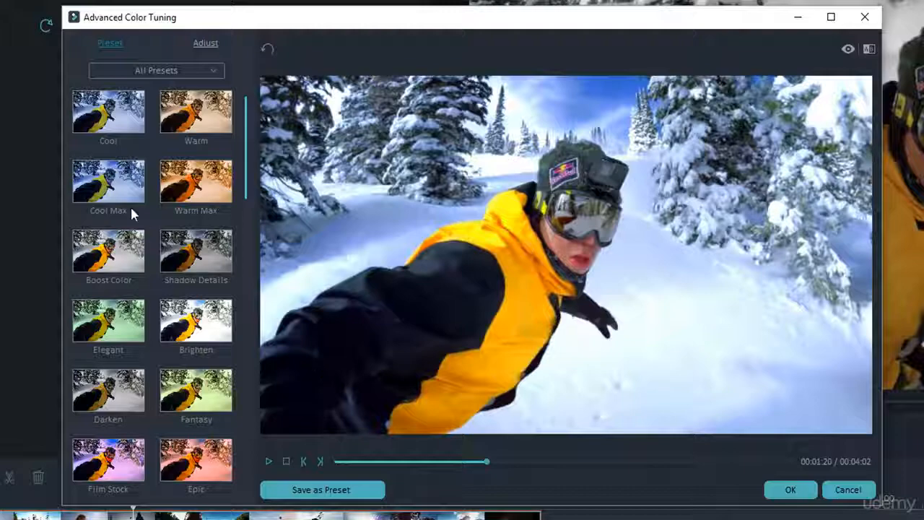
# Step: Try the Cool preset on the clip and play the preview up to 00:01:25
pyautogui.doubleClick(93, 122)
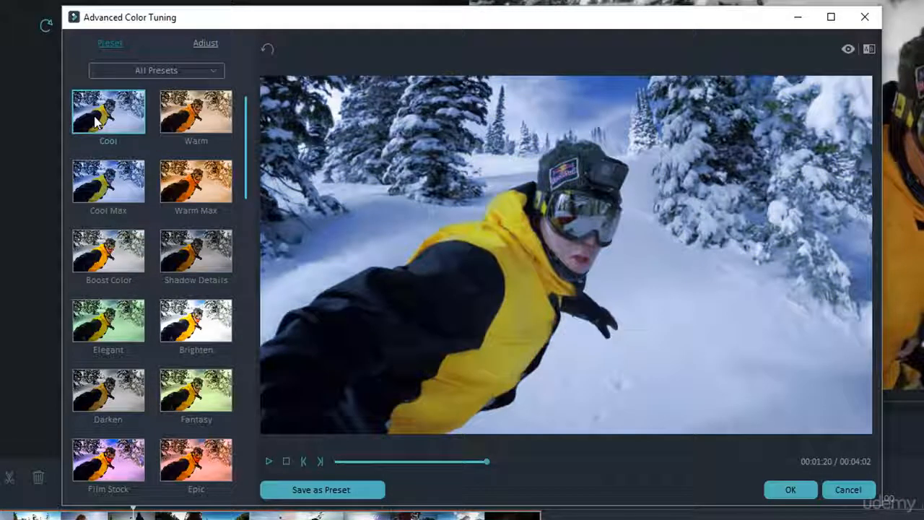
pyautogui.click(270, 461)
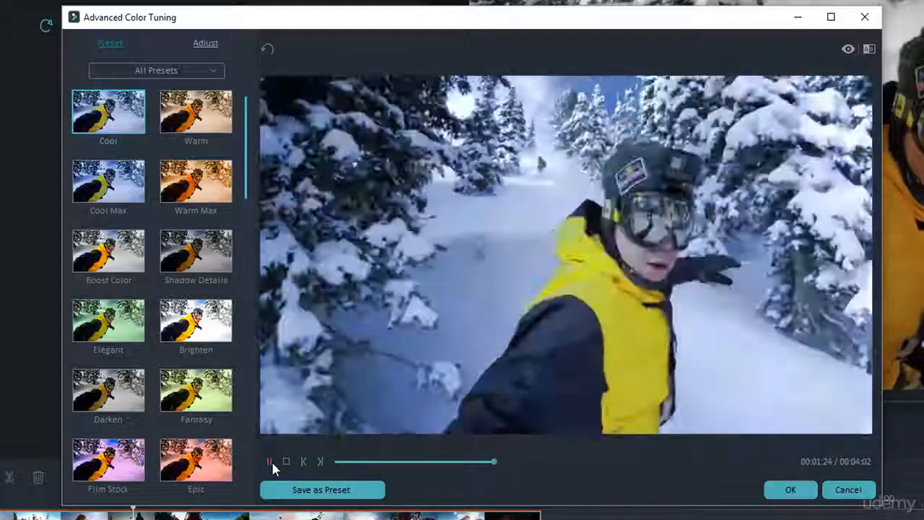
pyautogui.click(270, 461)
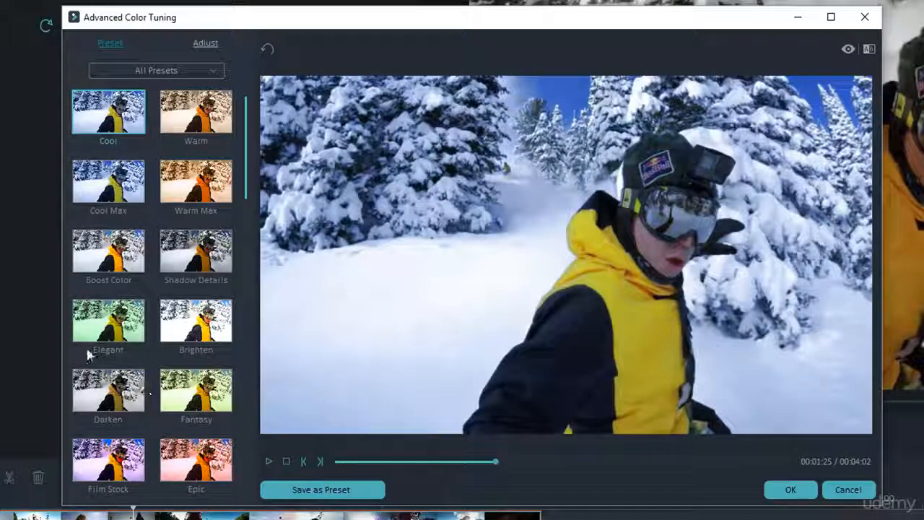
# Step: Try the Cool Max, Warm Max and Warm presets on the clip and browse the remaining presets
pyautogui.click(110, 194)
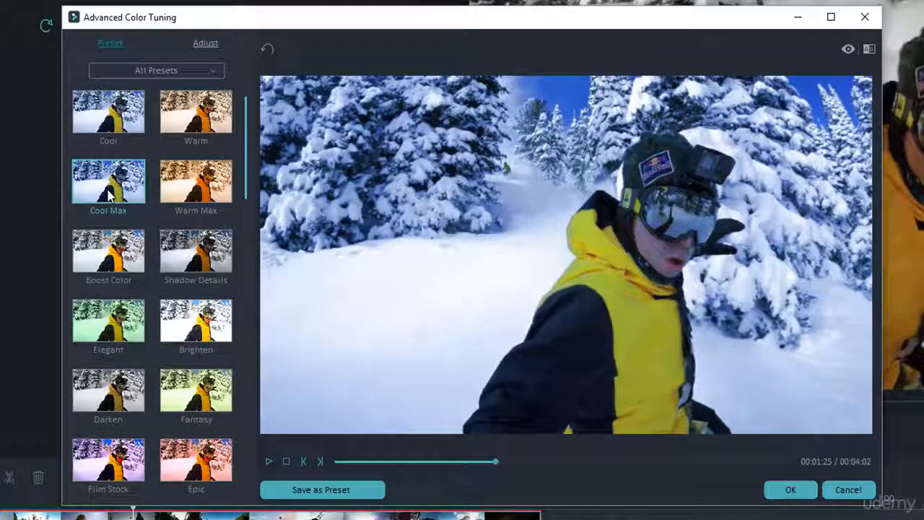
pyautogui.click(173, 181)
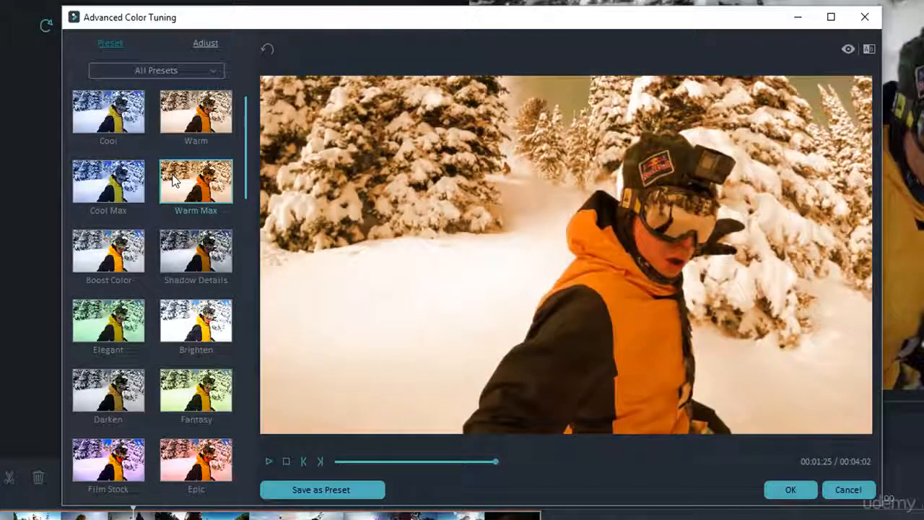
pyautogui.click(186, 109)
pyautogui.scroll(-3, 179, 279)
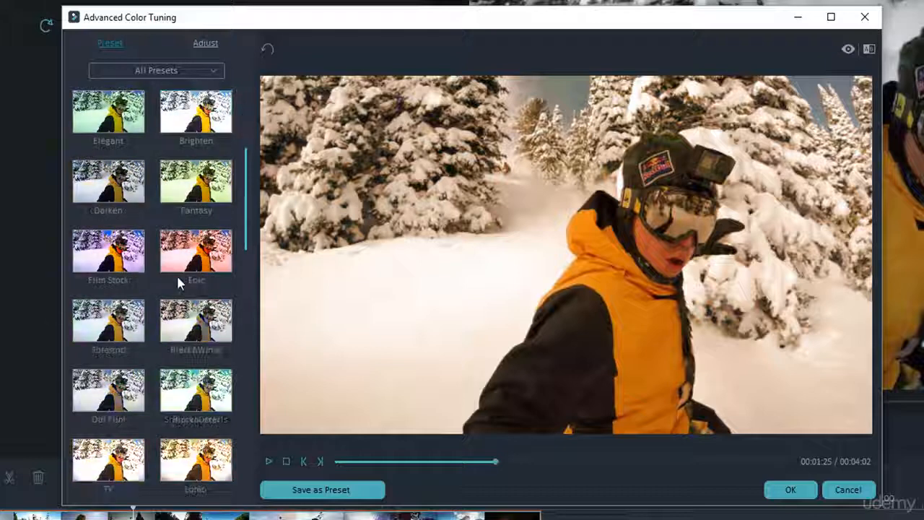
pyautogui.scroll(-5, 177, 274)
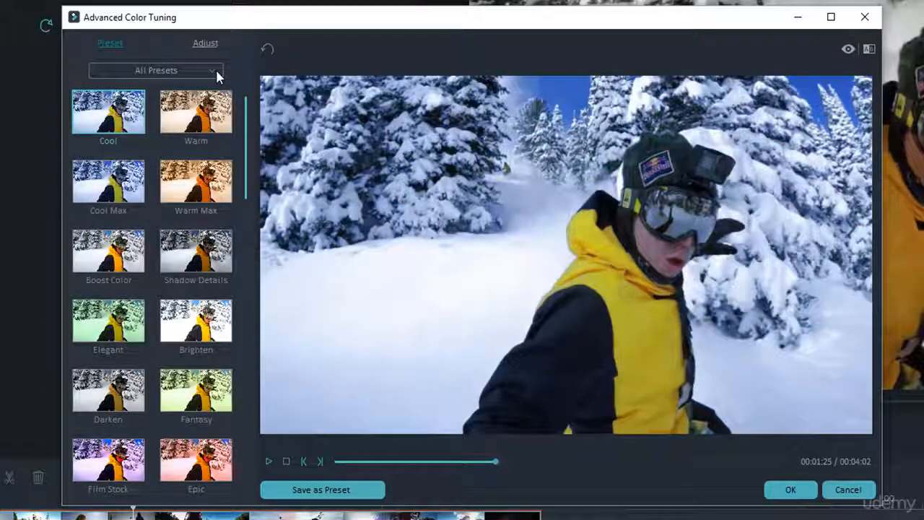
# Step: Filter the presets to the Film category and try Black&White, Film Stock and Epic on the clip
pyautogui.click(215, 74)
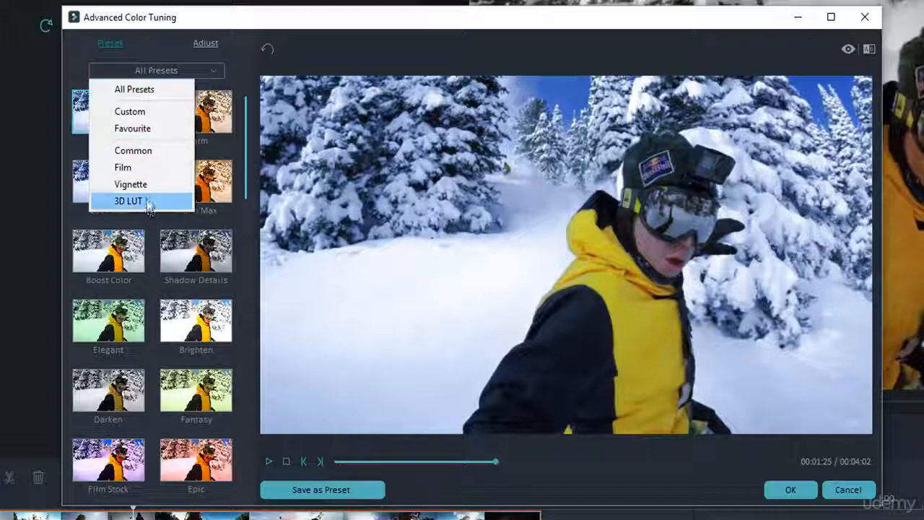
pyautogui.click(123, 170)
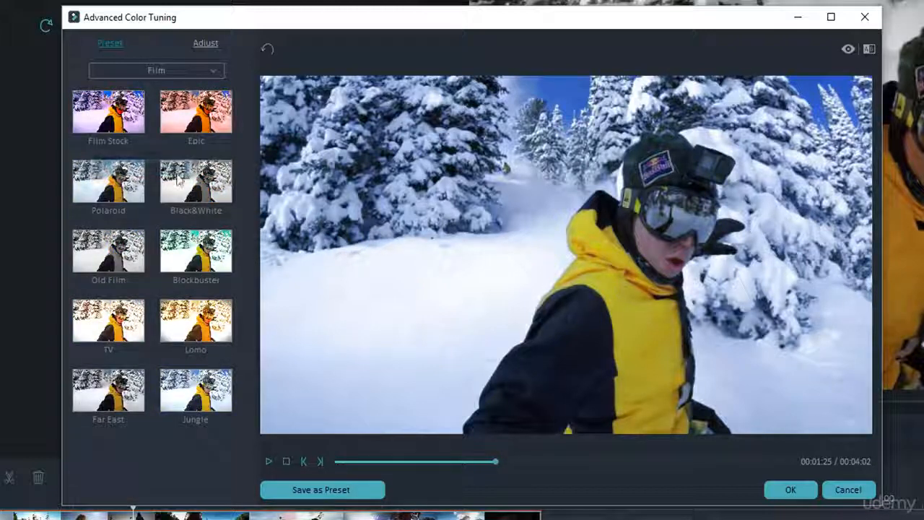
pyautogui.click(188, 190)
pyautogui.click(114, 131)
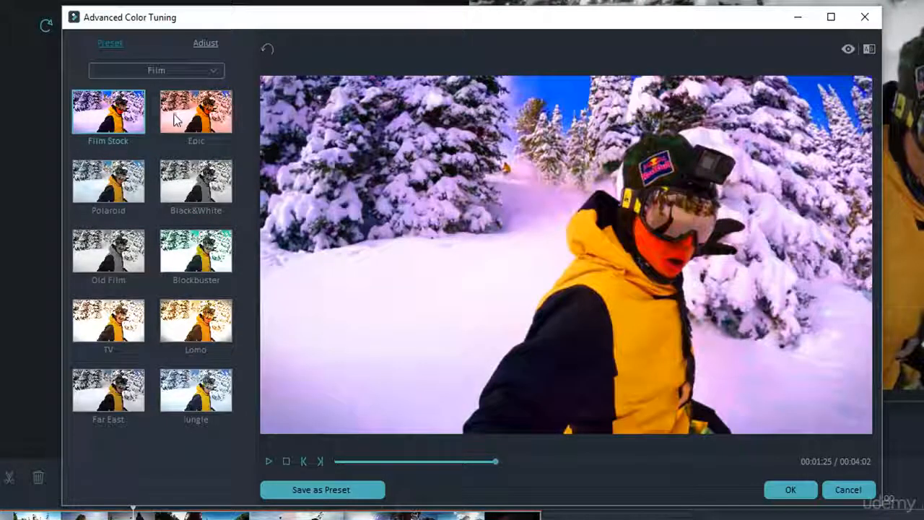
pyautogui.click(179, 118)
# Step: Filter the presets to 3D LUT and try Batman, 007 Series, B&W Film and Cool Film on the clip
pyautogui.click(161, 72)
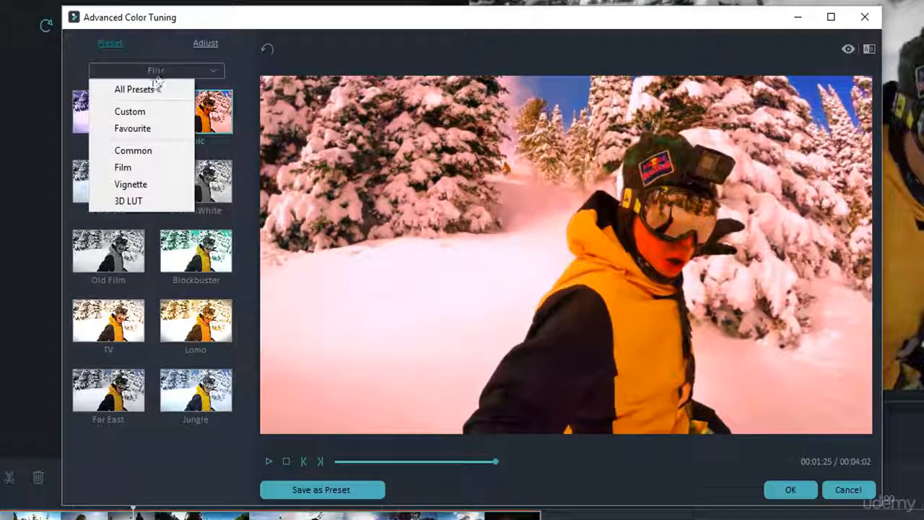
pyautogui.click(124, 204)
pyautogui.click(171, 185)
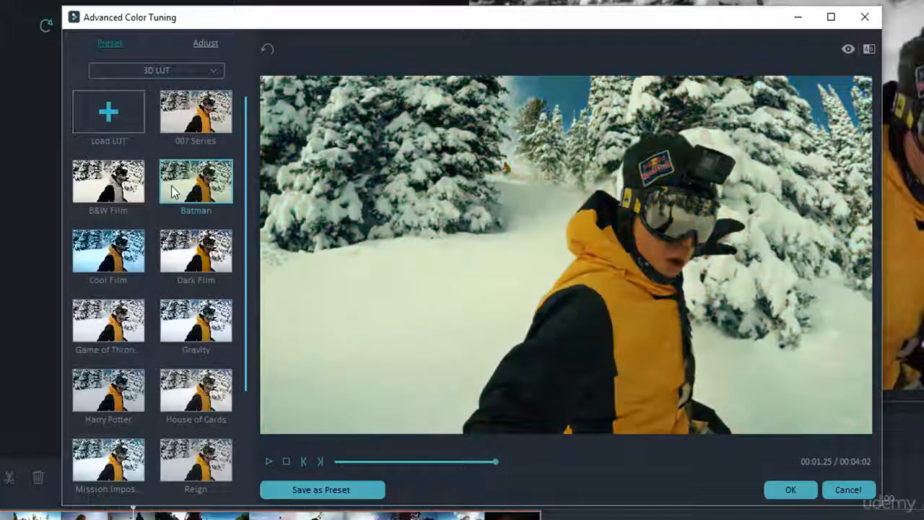
pyautogui.click(182, 137)
pyautogui.doubleClick(116, 172)
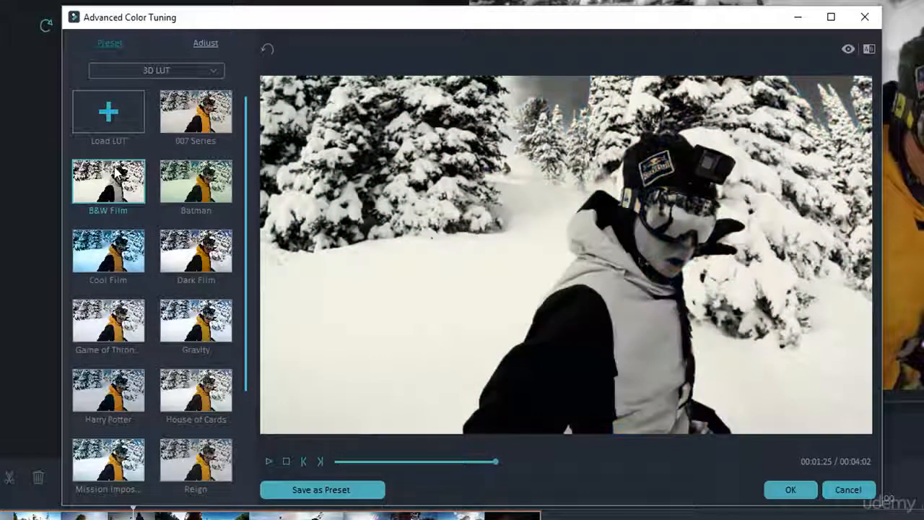
pyautogui.click(113, 266)
pyautogui.doubleClick(114, 266)
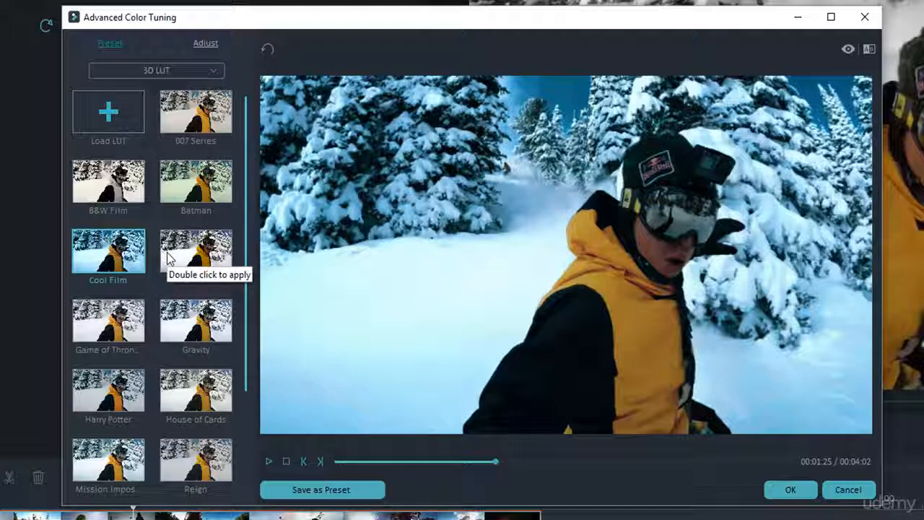
# Step: Show the Custom preset category to check the saved Beauty preset
pyautogui.click(184, 70)
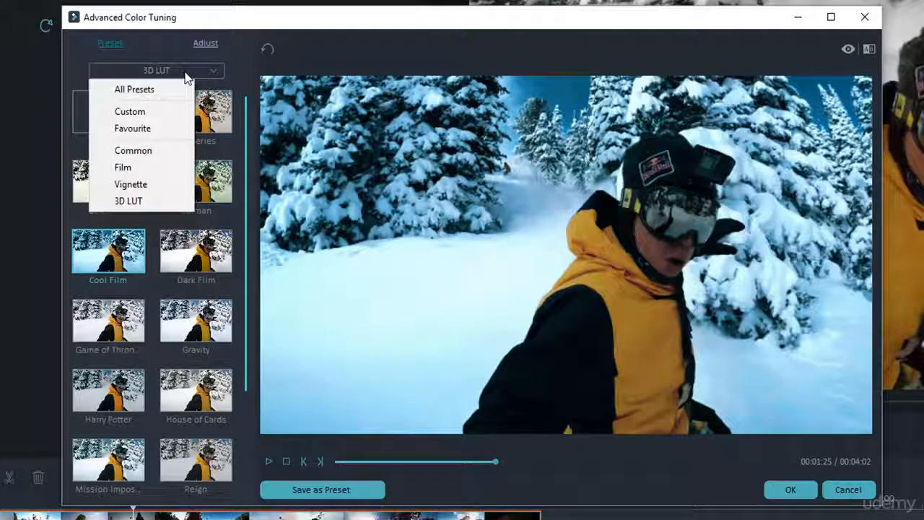
pyautogui.click(177, 112)
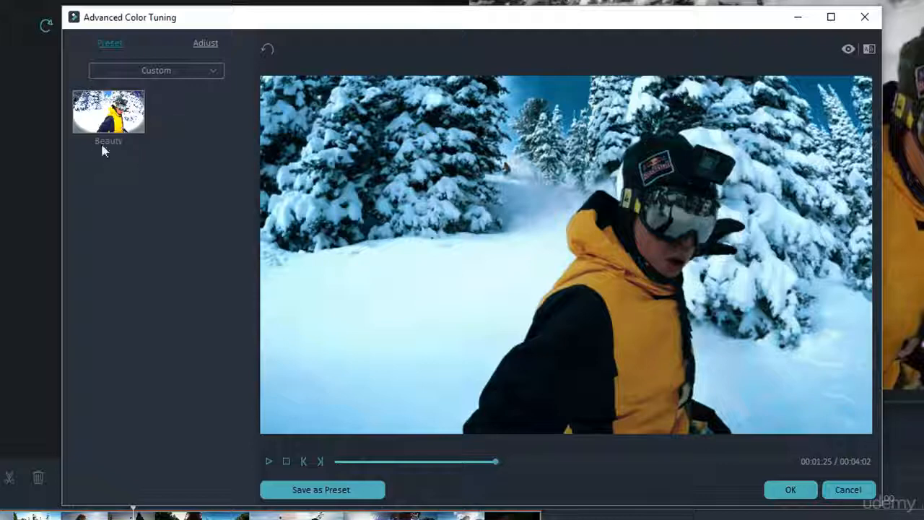
# Step: Apply the Cool preset from the full preset list to the clip and play the result in the main preview
pyautogui.click(152, 70)
pyautogui.click(151, 87)
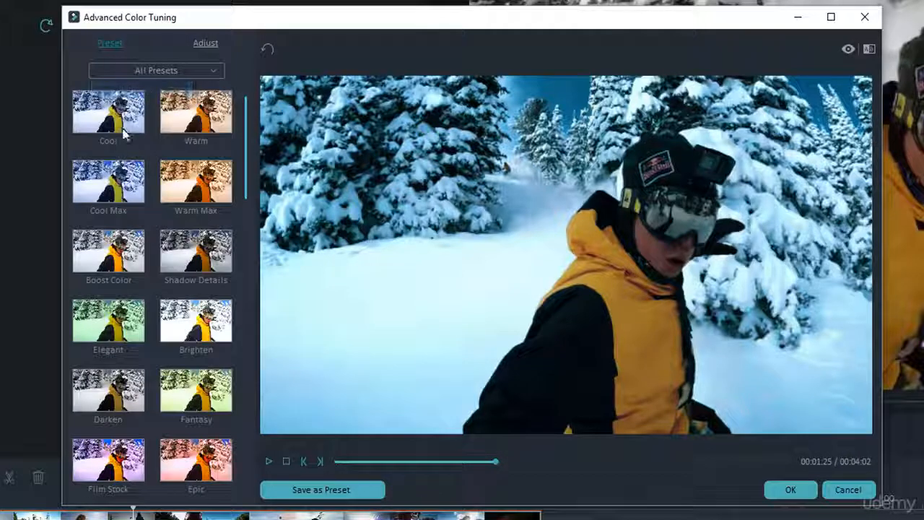
pyautogui.click(121, 132)
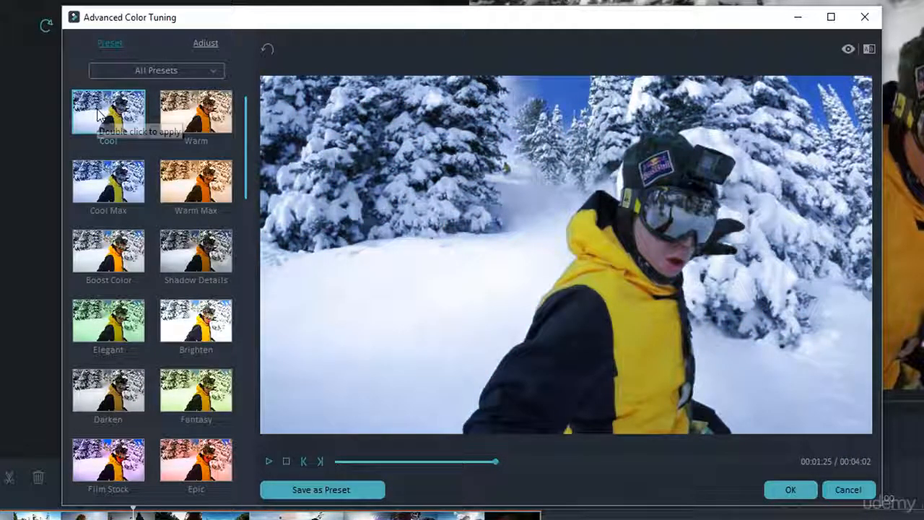
pyautogui.click(790, 489)
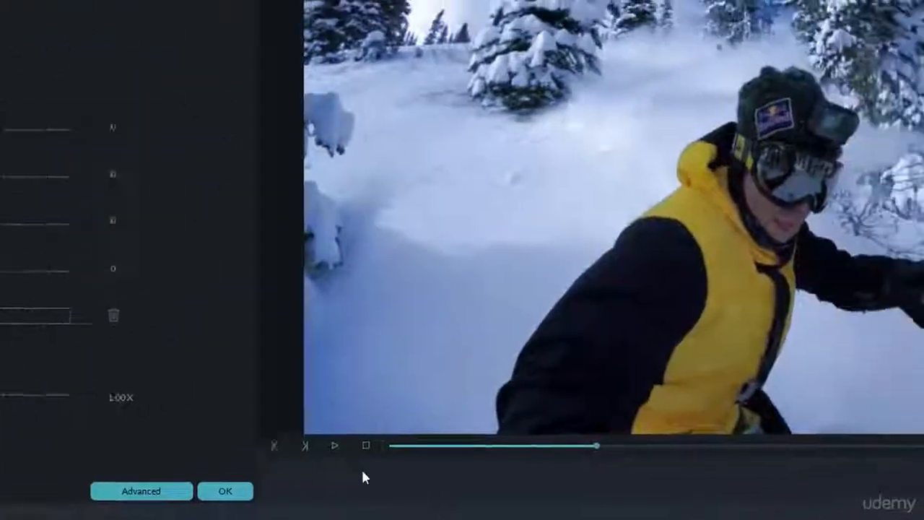
pyautogui.click(334, 445)
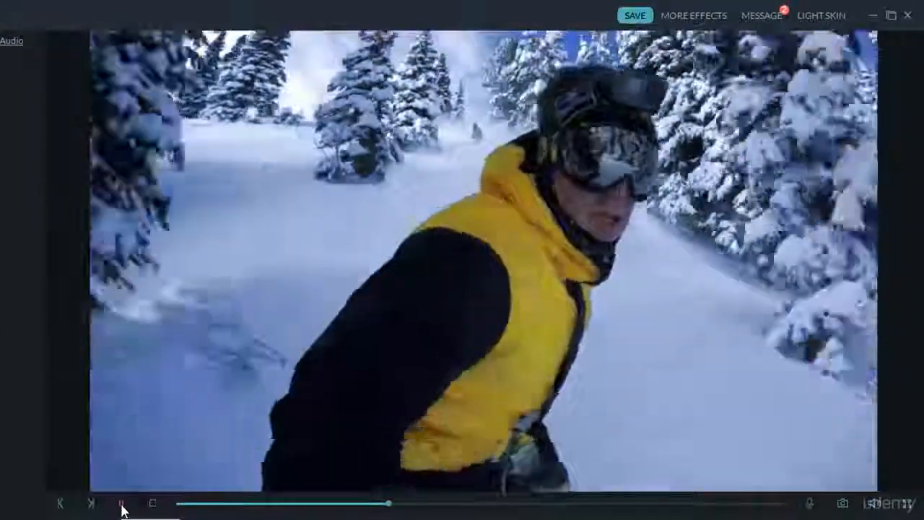